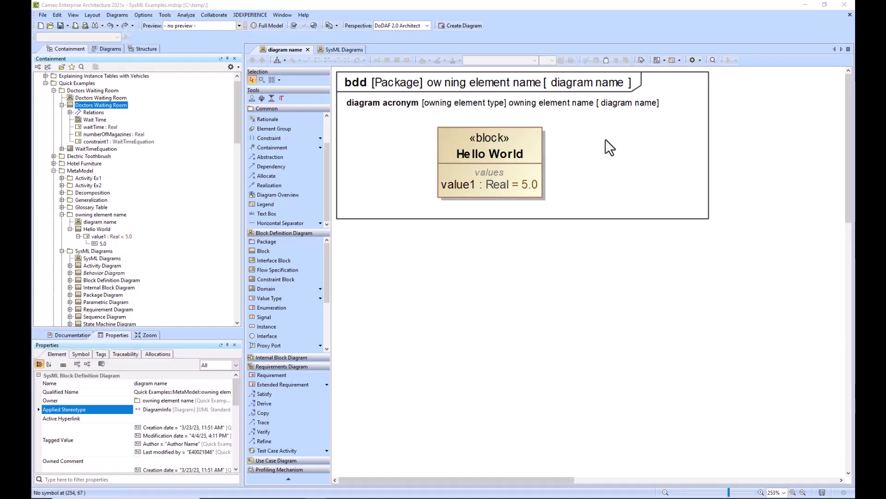
Locate the open diagram in the containment tree and select the package that owns it.
{"action": "key", "text": "alt+b"}
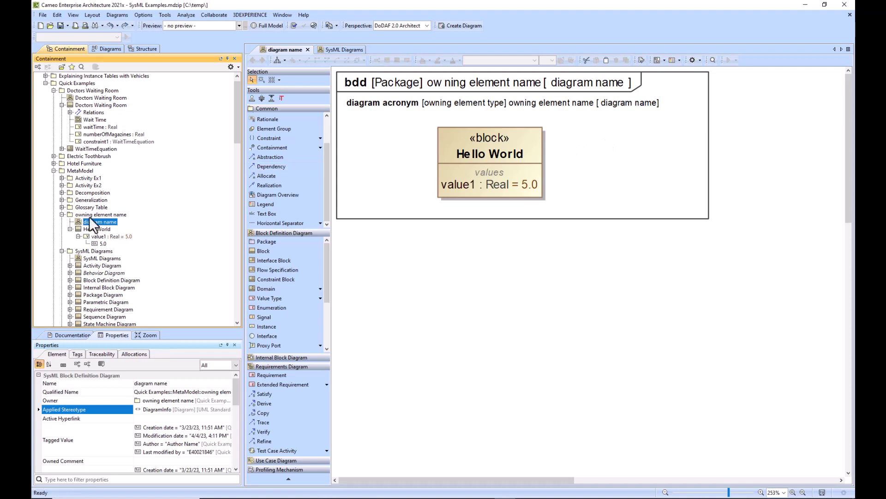
{"action": "key", "text": "Up"}
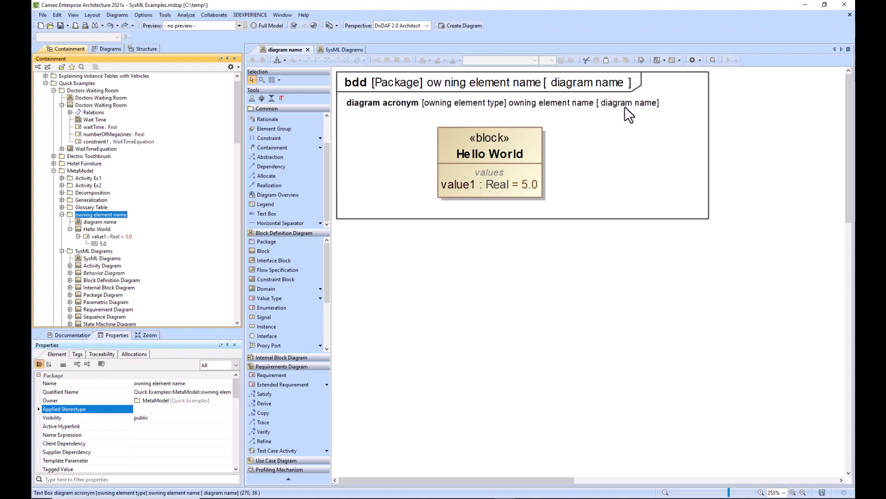
Open the diagram's properties and switch Show Diagram Frame and Show Abbreviated Type off and on again.
{"action": "right_click", "coordinate": [377, 135]}
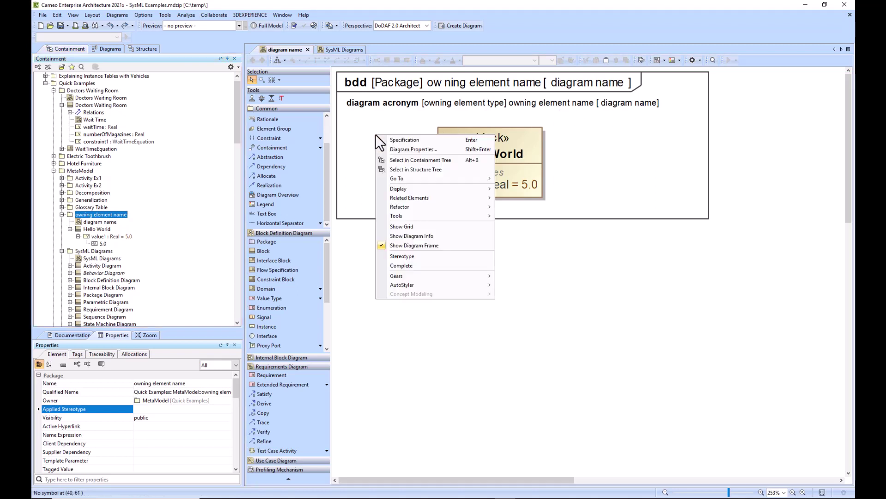
{"action": "left_click", "coordinate": [404, 149]}
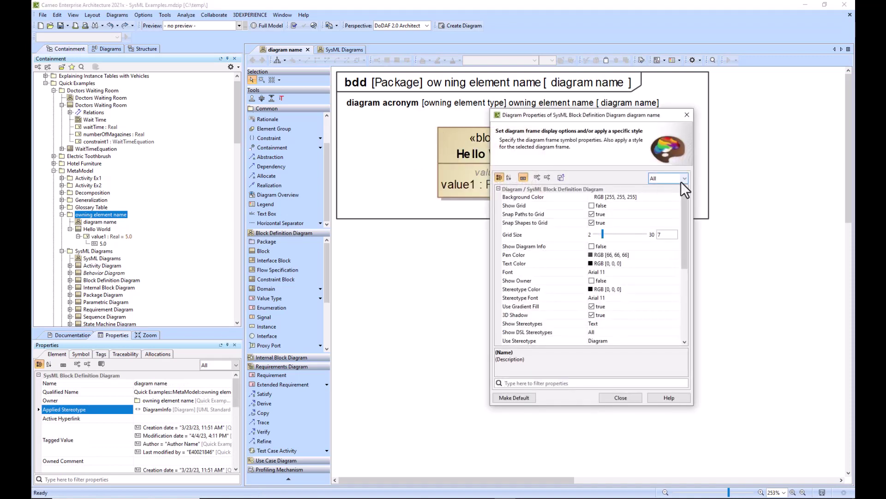
{"action": "left_click_drag", "start_coordinate": [685, 229], "coordinate": [688, 317]}
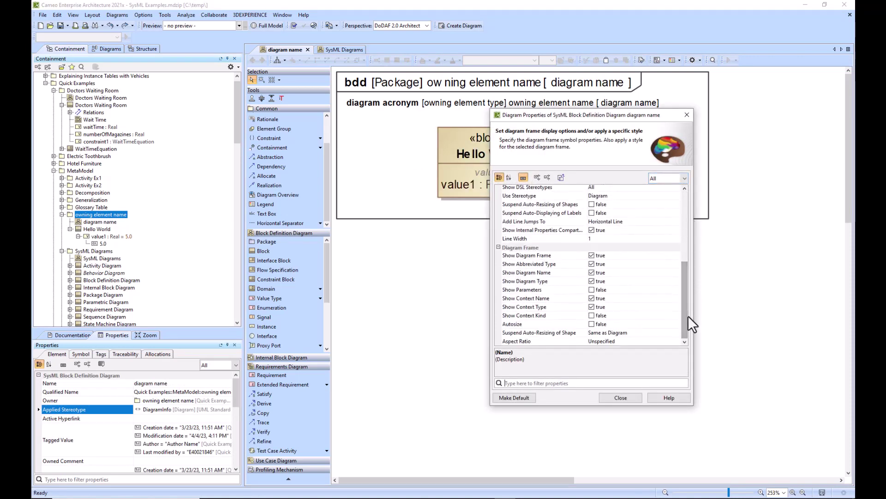
{"action": "left_click", "coordinate": [591, 255]}
{"action": "left_click", "coordinate": [591, 255]}
{"action": "left_click", "coordinate": [591, 264]}
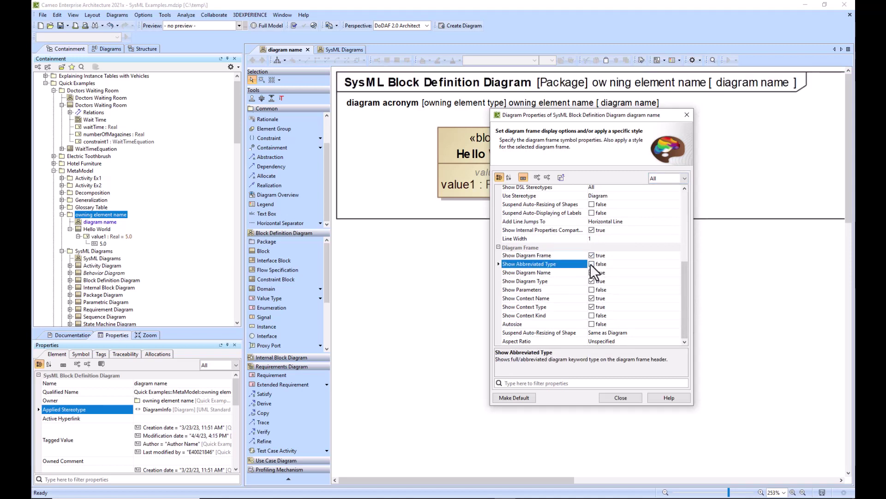
{"action": "left_click", "coordinate": [591, 264]}
Switch Show Diagram Name, Show Diagram Type, Show Context Name and Show Context Type off and on again, and close the diagram properties.
{"action": "left_click", "coordinate": [592, 271]}
{"action": "left_click", "coordinate": [592, 271]}
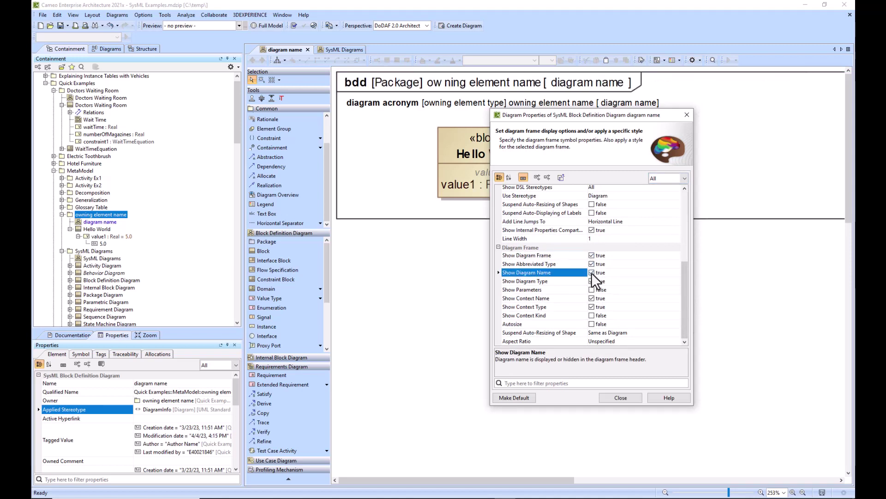
{"action": "left_click", "coordinate": [591, 281]}
{"action": "left_click", "coordinate": [592, 281]}
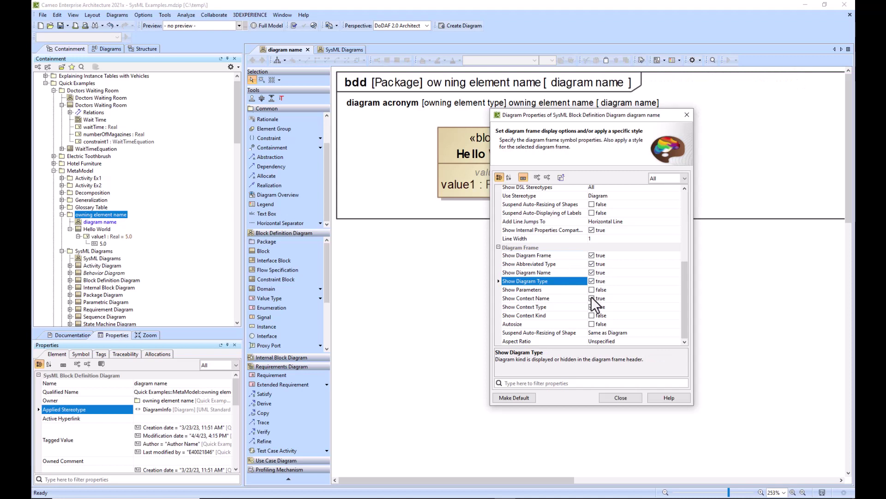
{"action": "left_click", "coordinate": [591, 296]}
{"action": "left_click", "coordinate": [591, 296]}
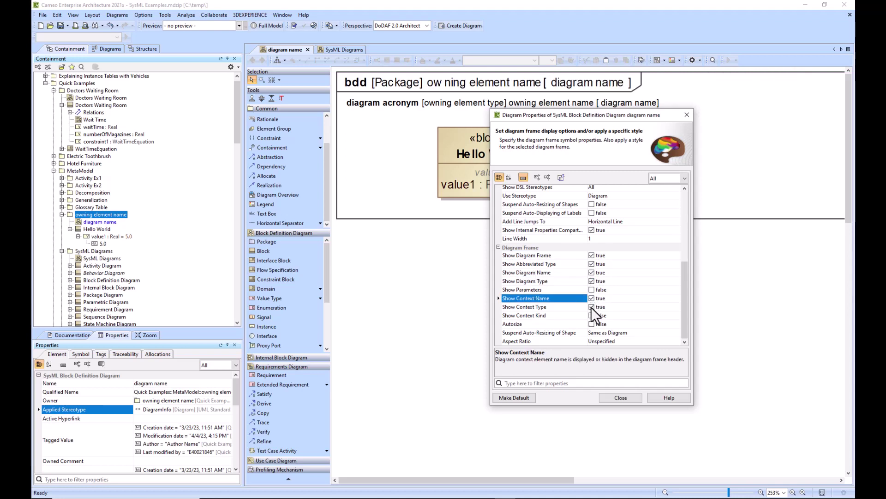
{"action": "left_click", "coordinate": [591, 306]}
{"action": "left_click", "coordinate": [591, 306]}
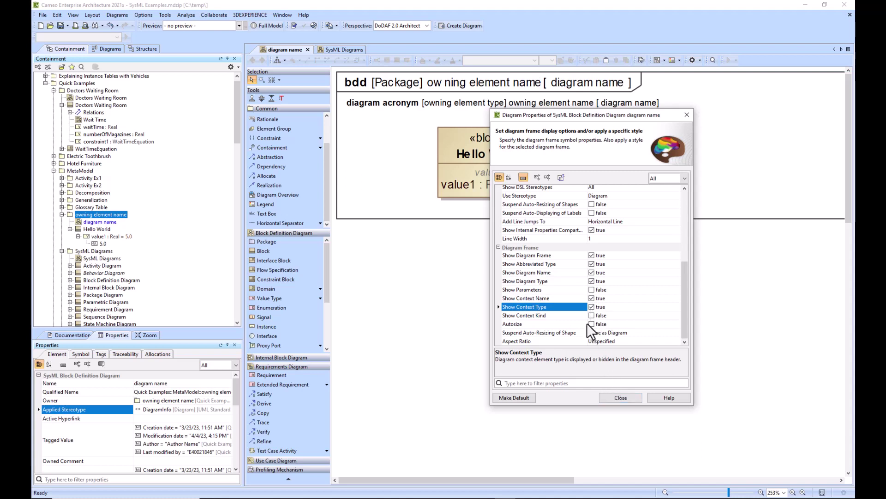
{"action": "left_click", "coordinate": [612, 396]}
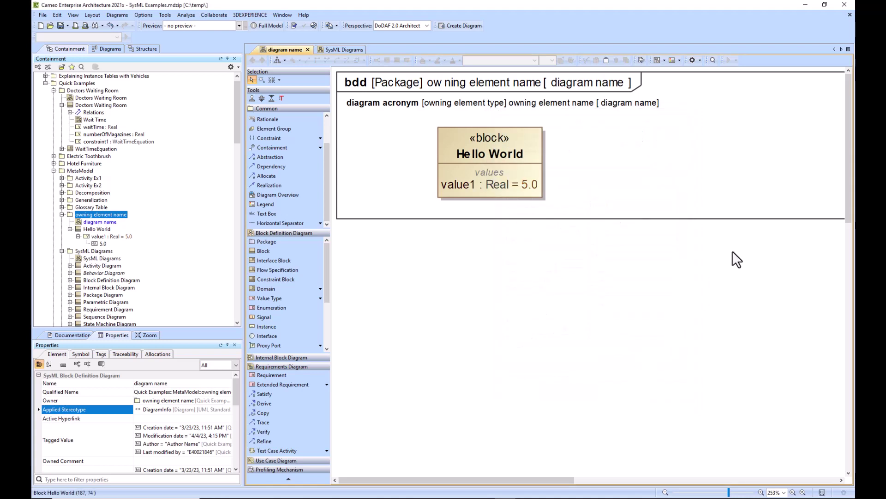
Narrow the diagram frame so its right edge sits just past the header text.
{"action": "left_click", "coordinate": [758, 220]}
{"action": "left_click_drag", "start_coordinate": [845, 221], "coordinate": [712, 222]}
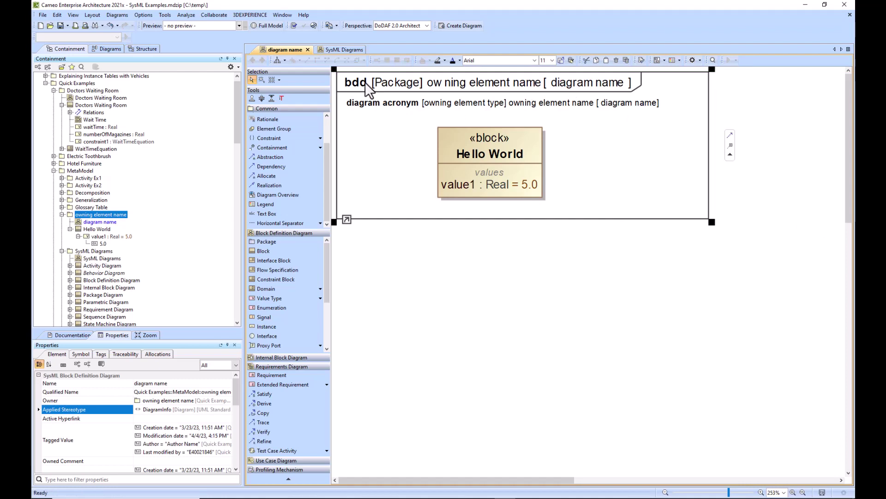
Open the NASCAR 2 activity diagram from the SysML Diagrams overview and locate it in the containment tree.
{"action": "left_click", "coordinate": [337, 49]}
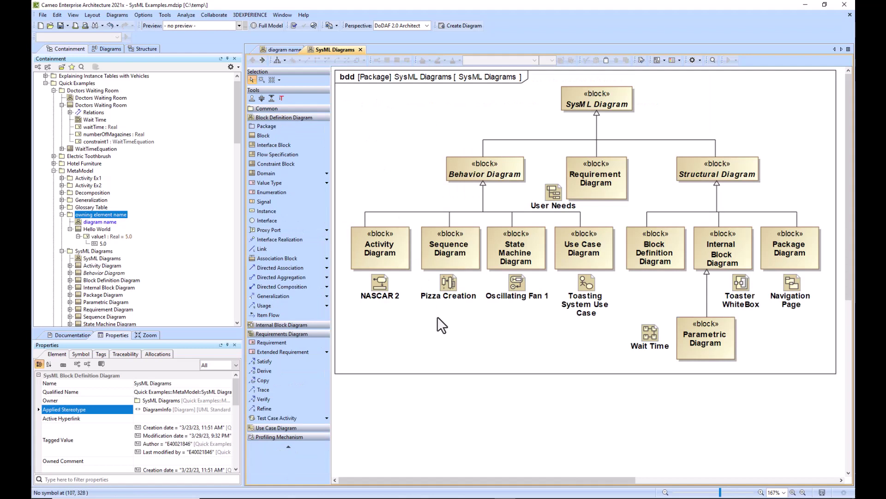
{"action": "left_click", "coordinate": [375, 259]}
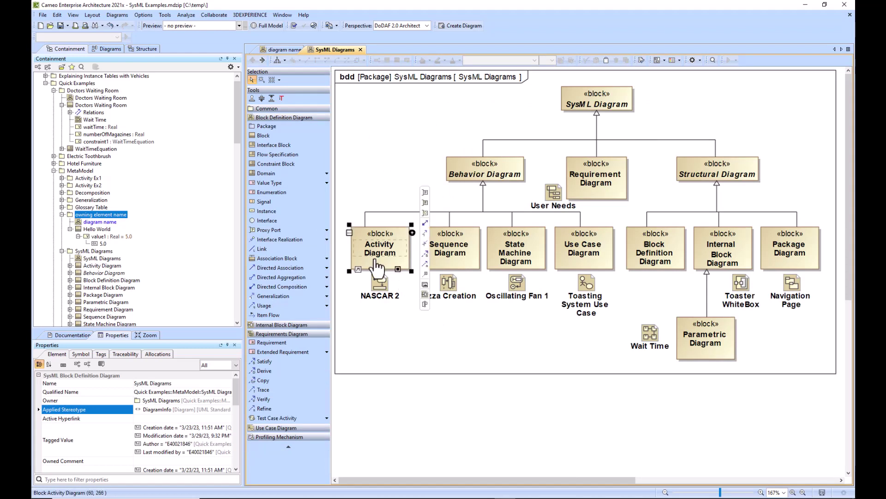
{"action": "double_click", "coordinate": [375, 282]}
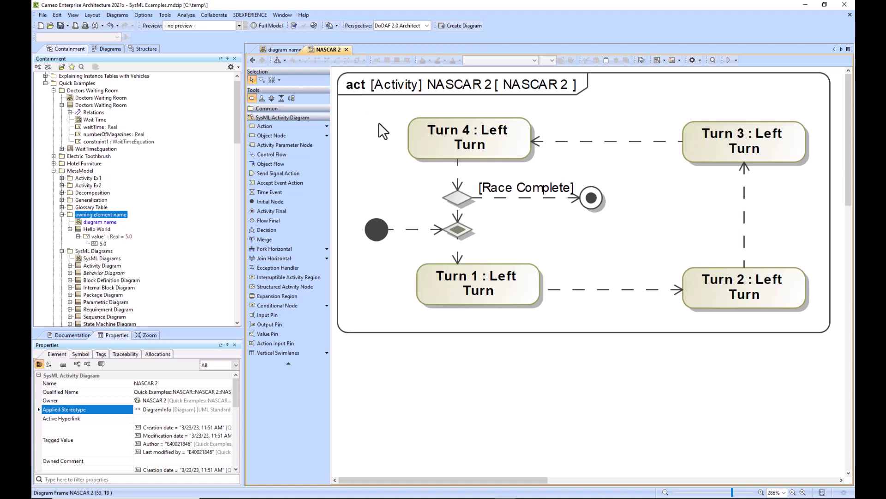
{"action": "key", "text": "alt+b"}
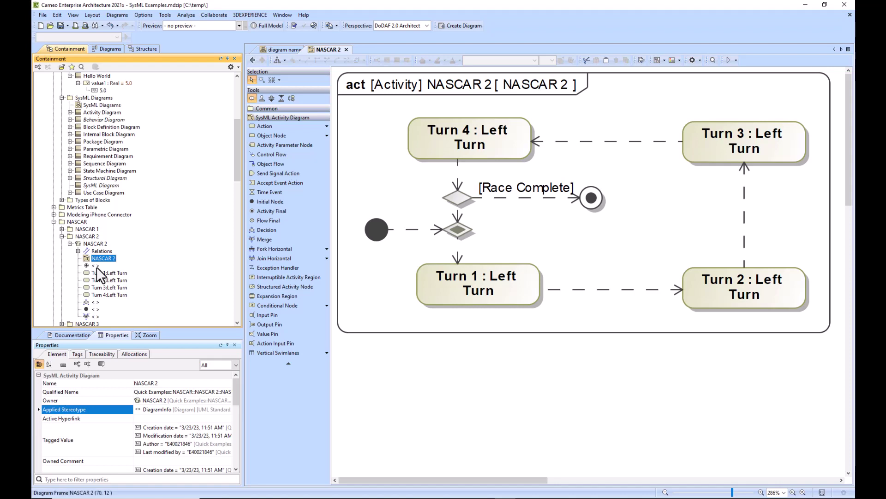
Return to the SysML Diagrams overview, open the Pizza Creation sequence diagram and locate it in the containment tree.
{"action": "left_click", "coordinate": [253, 60]}
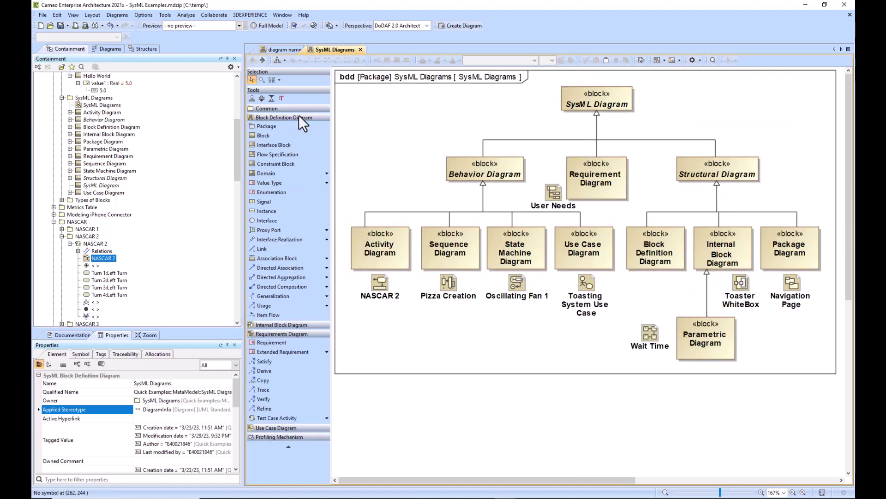
{"action": "double_click", "coordinate": [448, 283]}
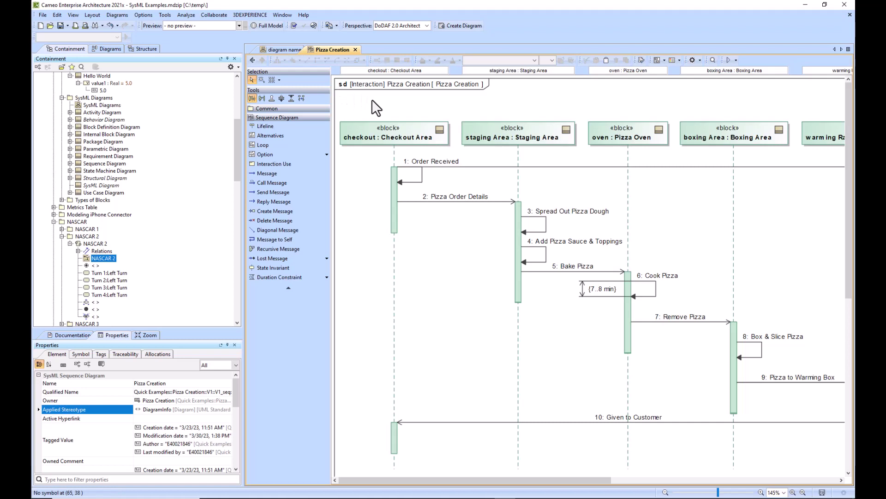
{"action": "key", "text": "alt+b"}
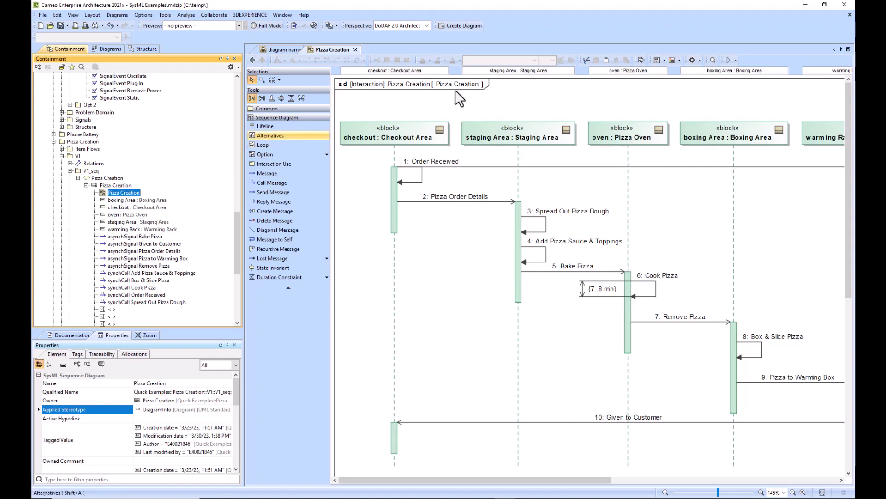
Check the specification of the Pizza Creation interaction that owns the sequence diagram, and close it.
{"action": "left_click", "coordinate": [108, 185]}
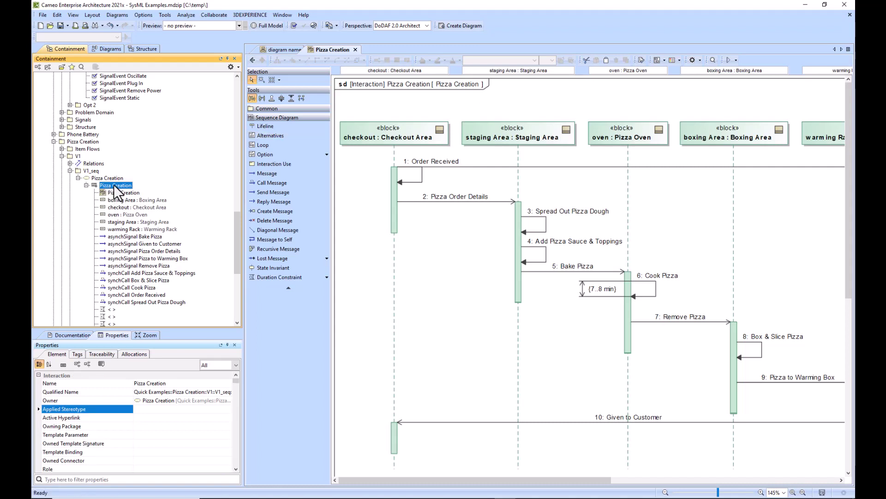
{"action": "right_click", "coordinate": [114, 184]}
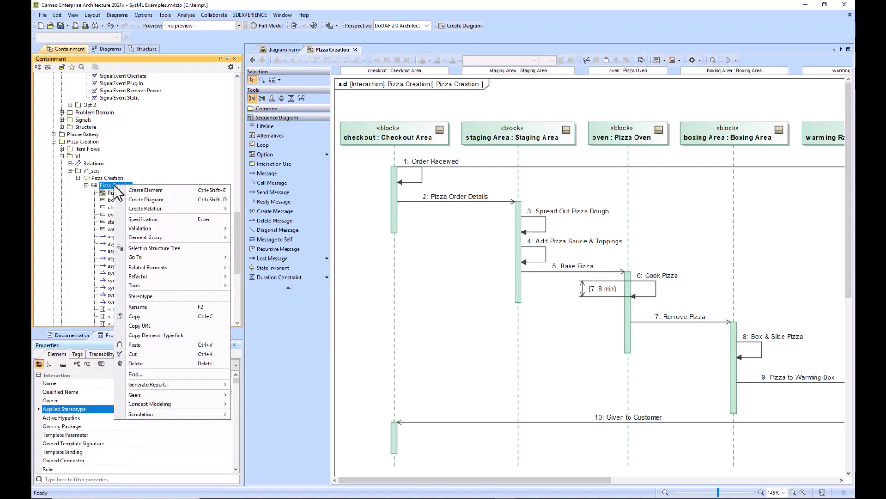
{"action": "left_click", "coordinate": [150, 219]}
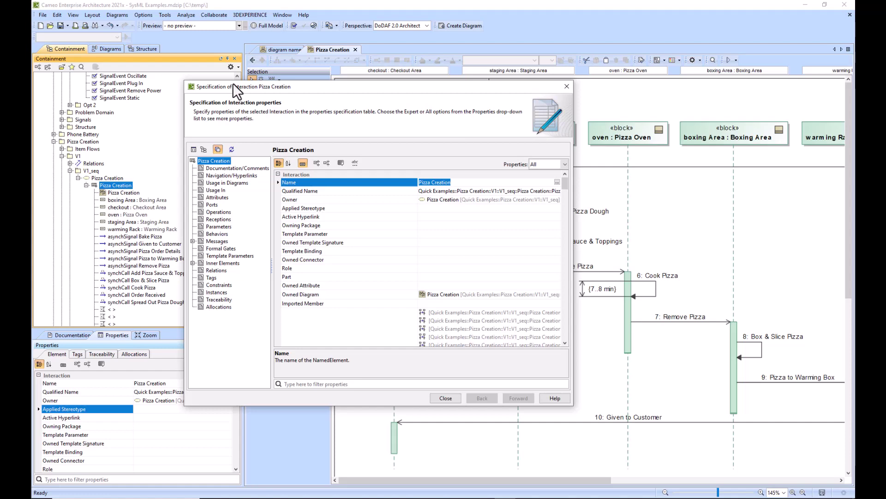
{"action": "left_click", "coordinate": [446, 398]}
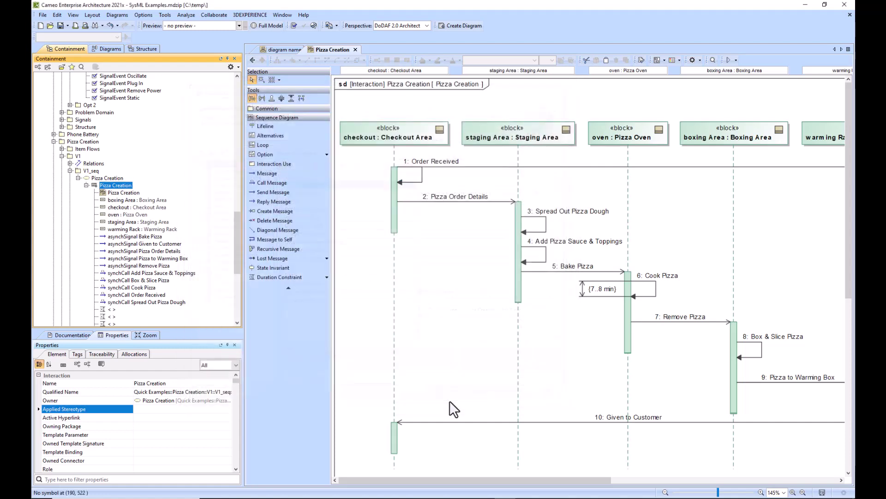
Open the Oscillating Fan 1 diagram from the SysML Diagrams overview and select its owning state machine in the containment tree.
{"action": "left_click", "coordinate": [252, 60]}
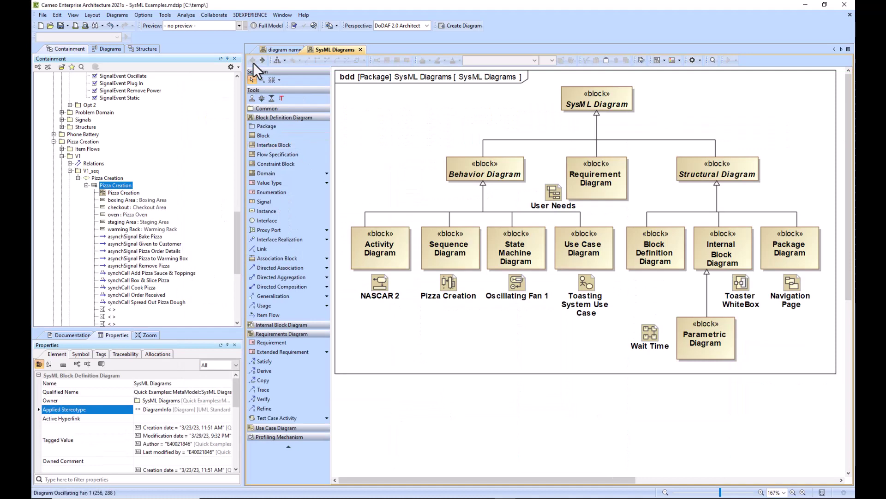
{"action": "double_click", "coordinate": [519, 284]}
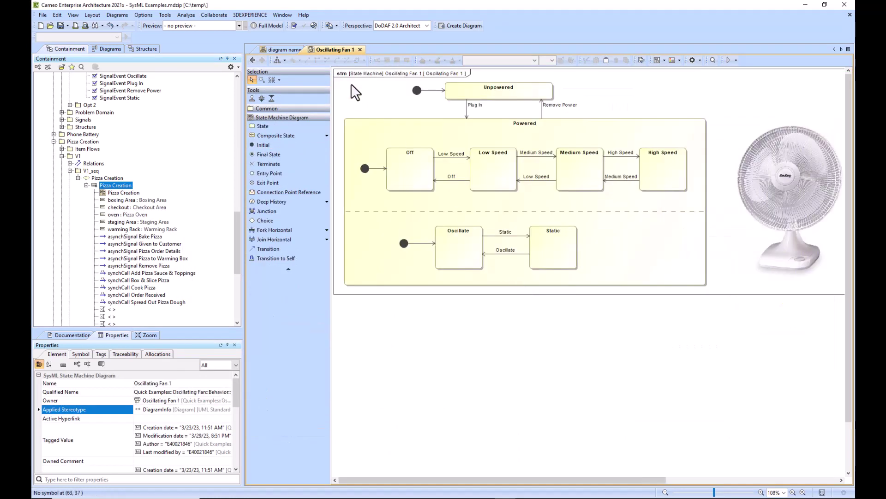
{"action": "key", "text": "alt+b"}
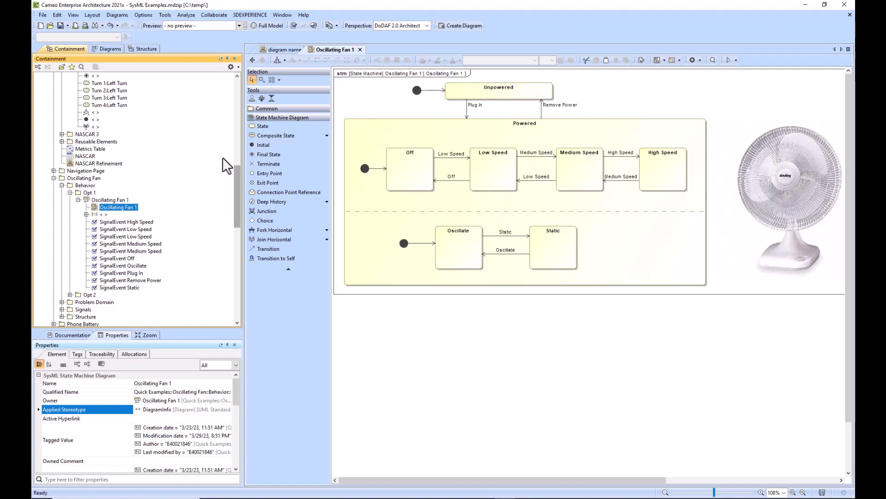
{"action": "left_click", "coordinate": [115, 200]}
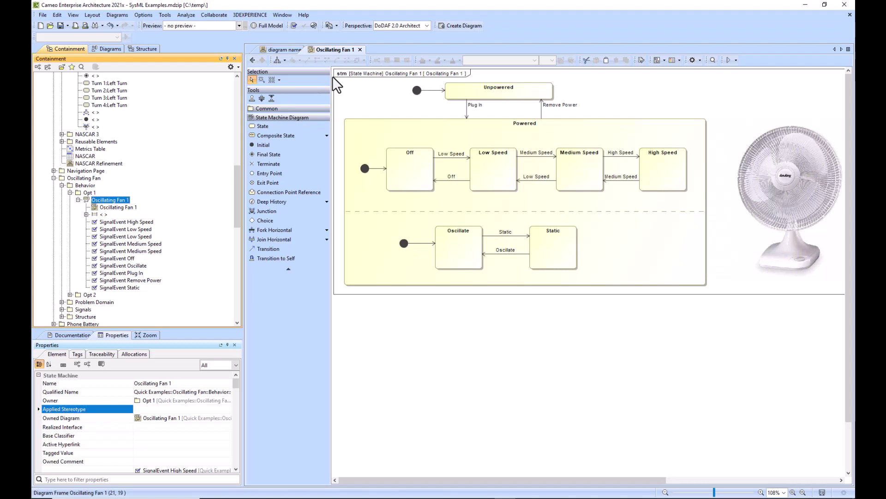
Open the Toasting System Use Case diagram from the SysML Diagrams overview and select its owning package in the containment tree.
{"action": "left_click", "coordinate": [252, 60]}
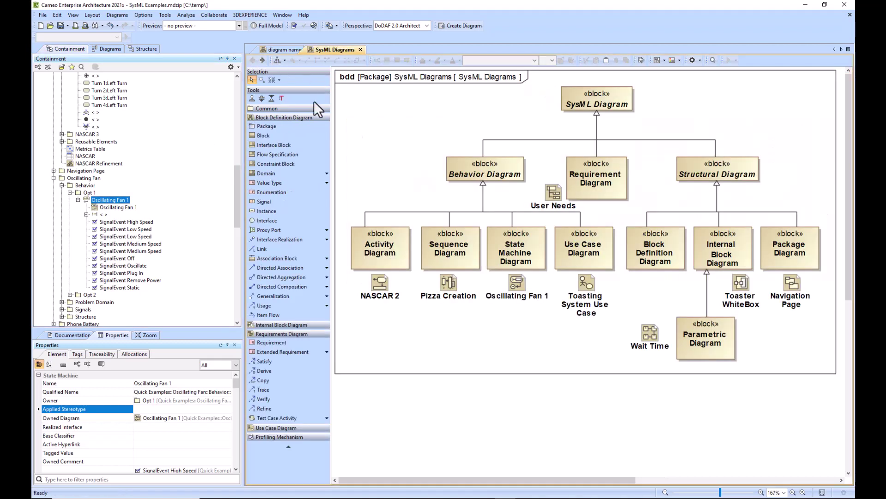
{"action": "double_click", "coordinate": [585, 284]}
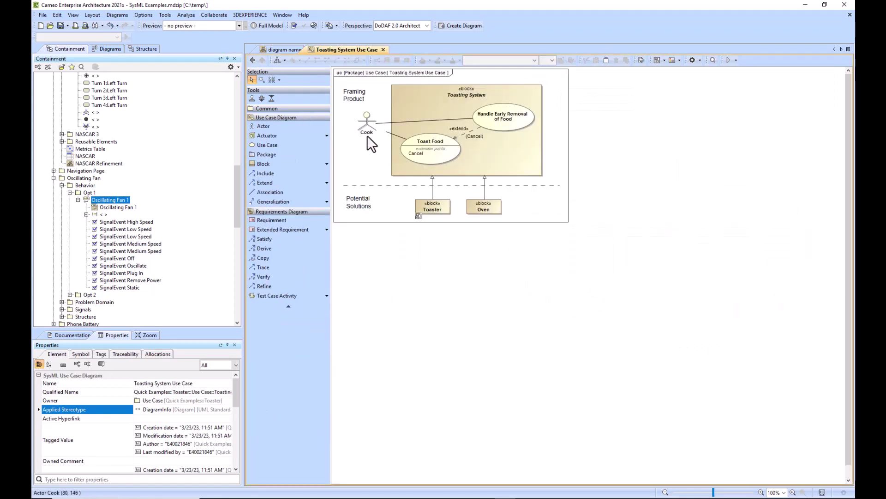
{"action": "key", "text": "alt+b"}
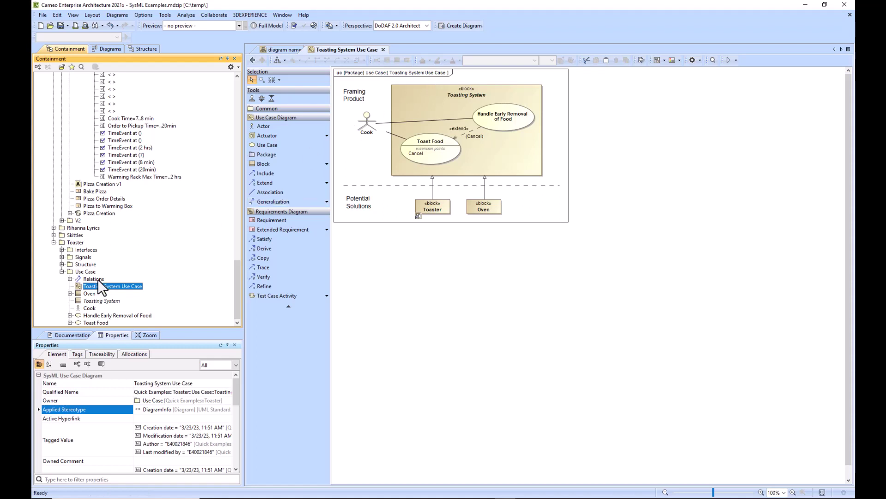
{"action": "left_click", "coordinate": [83, 272]}
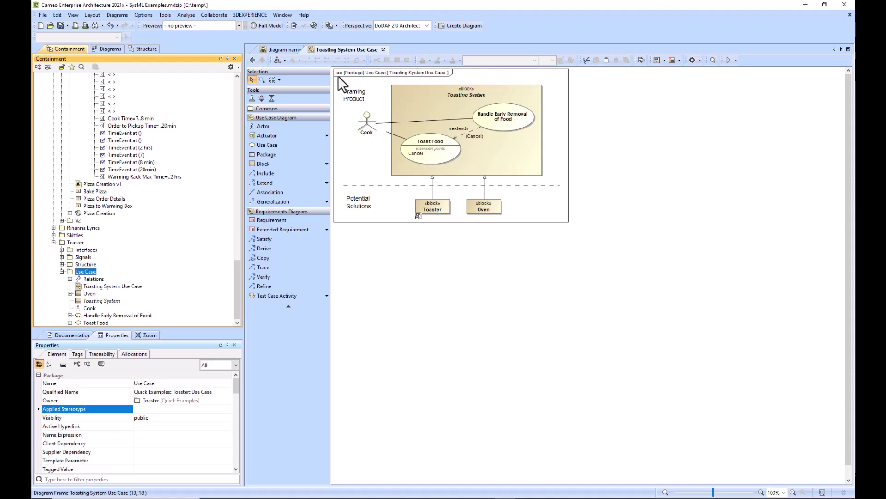
Open the Toaster WhiteBox diagram from the SysML Diagrams overview, locate it in the containment tree, and return to the overview.
{"action": "left_click", "coordinate": [253, 60]}
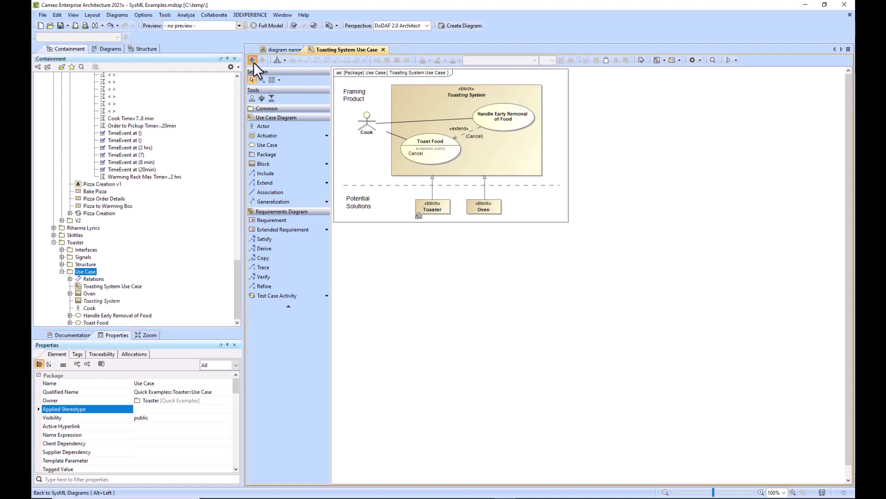
{"action": "double_click", "coordinate": [741, 284]}
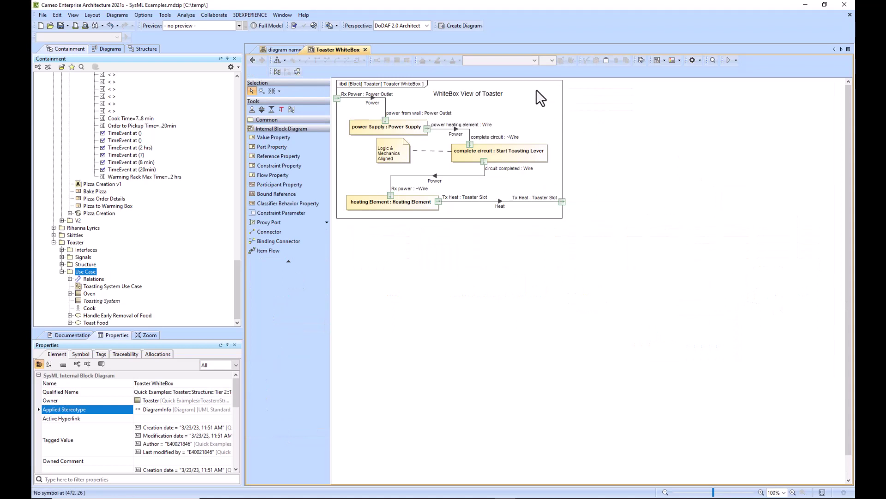
{"action": "key", "text": "alt+b"}
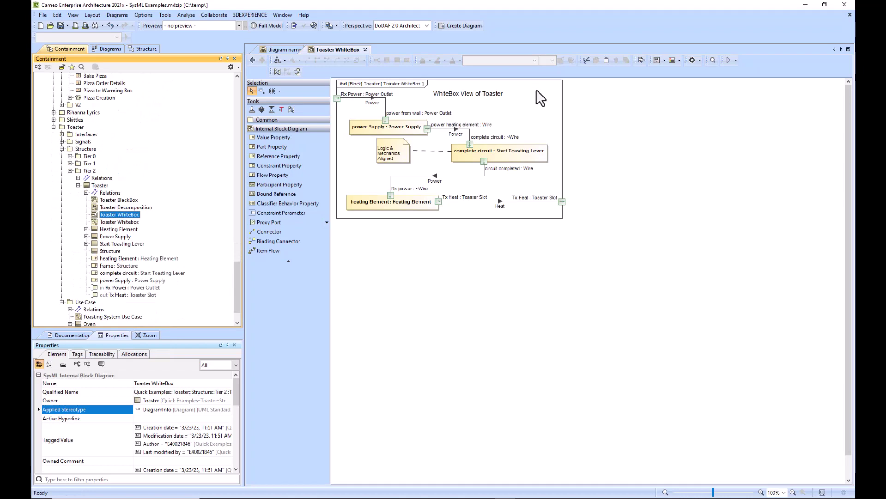
{"action": "left_click", "coordinate": [252, 60]}
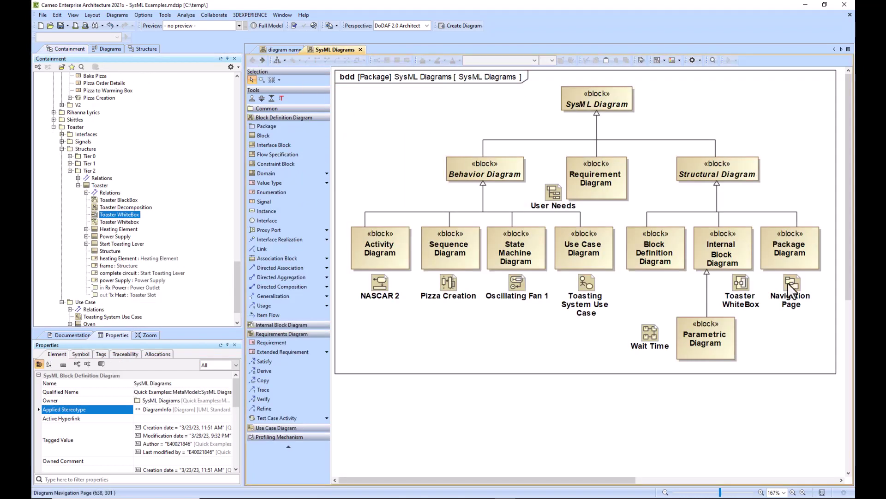
Open the Navigation Page diagram from the SysML Diagrams overview and select its owning package in the containment tree.
{"action": "key", "text": "alt+Left"}
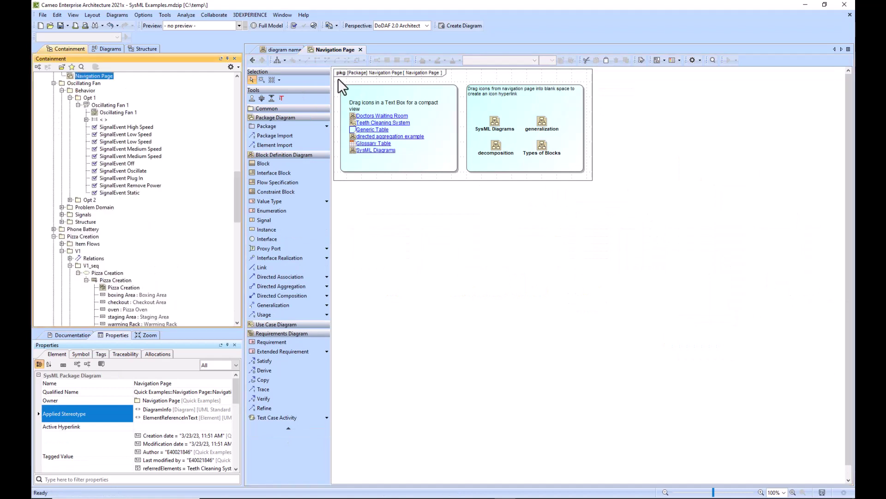
{"action": "scroll", "coordinate": [82, 215], "scroll_direction": "up", "scroll_amount": 6}
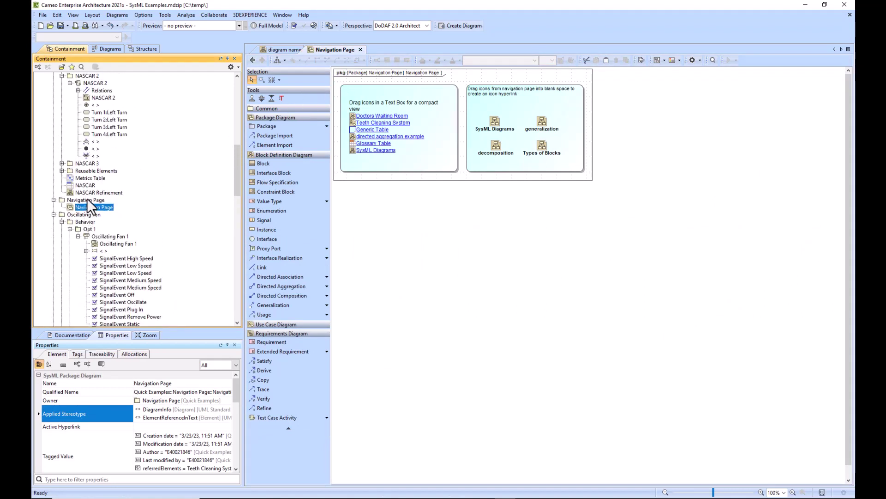
{"action": "left_click", "coordinate": [87, 199]}
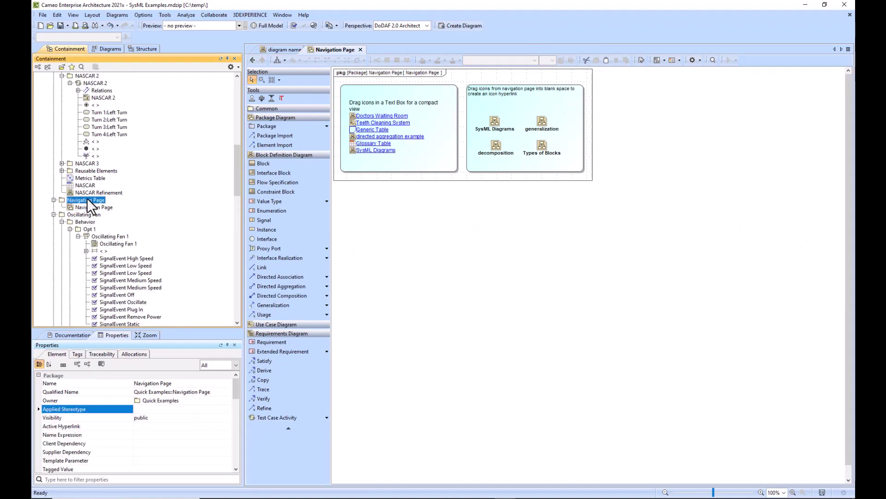
{"action": "left_click", "coordinate": [253, 60]}
Open the Wait Time parametric diagram from the SysML Diagrams overview and select its owning Doctors Waiting Room block in the containment tree.
{"action": "double_click", "coordinate": [648, 333]}
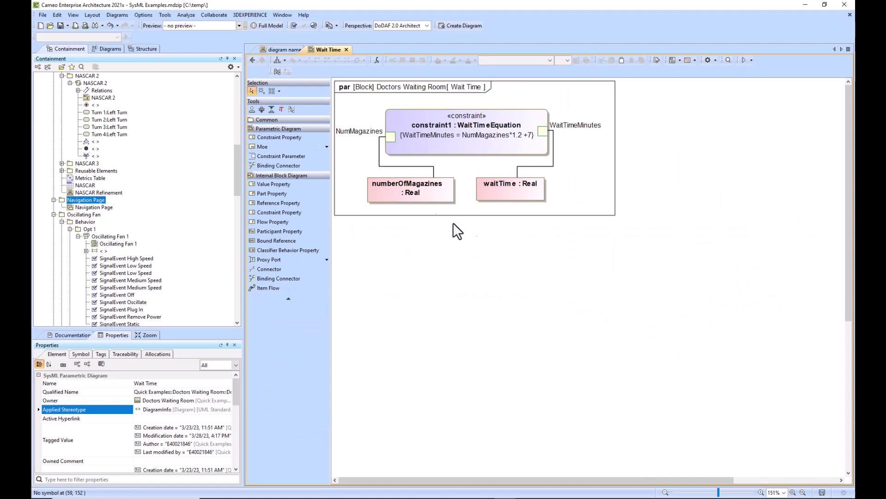
{"action": "key", "text": "alt+b"}
{"action": "scroll", "coordinate": [81, 180], "scroll_direction": "up", "scroll_amount": 2}
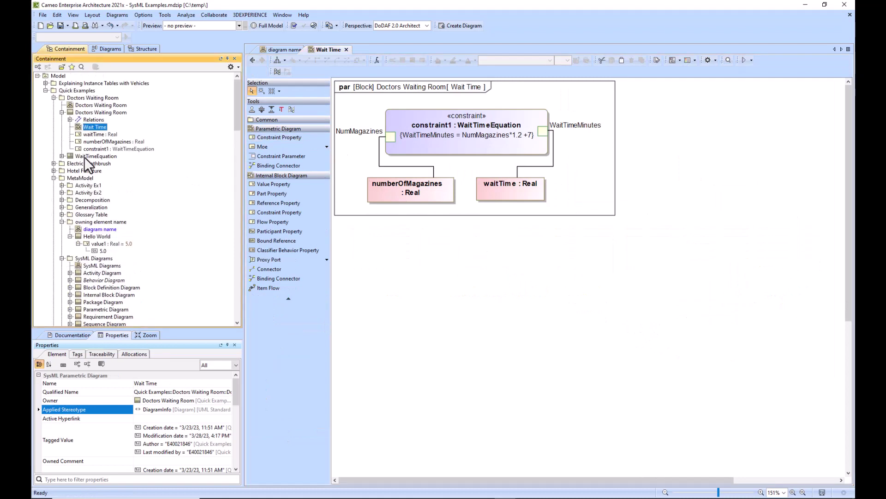
{"action": "left_click", "coordinate": [91, 112]}
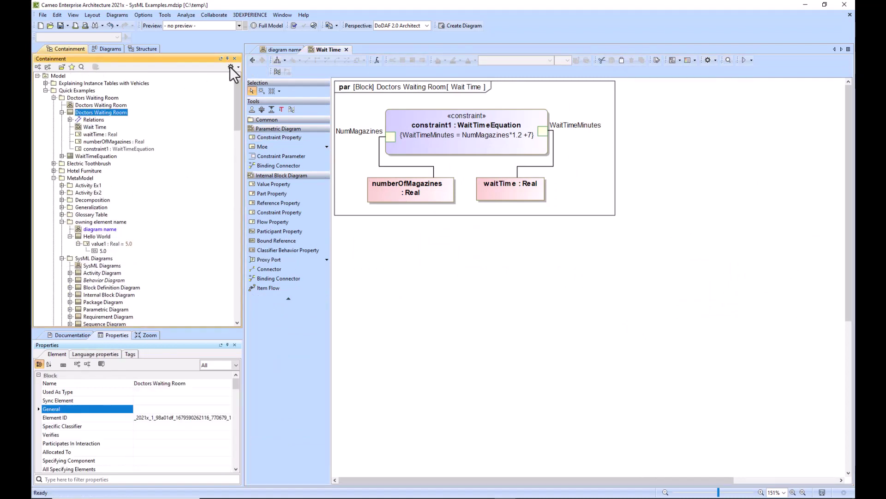
{"action": "left_click", "coordinate": [252, 60]}
Select the package owning the User Needs requirement diagram in the containment tree, and return to the diagram named "diagram name".
{"action": "double_click", "coordinate": [556, 198]}
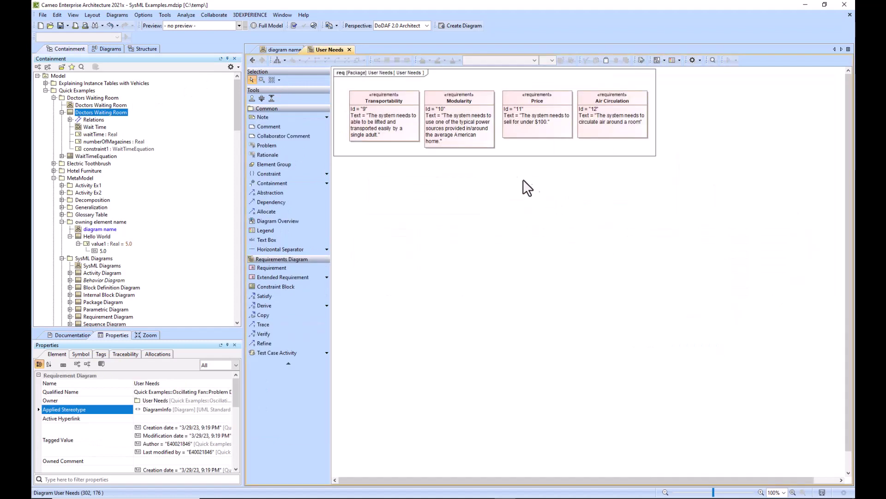
{"action": "key", "text": "alt+b"}
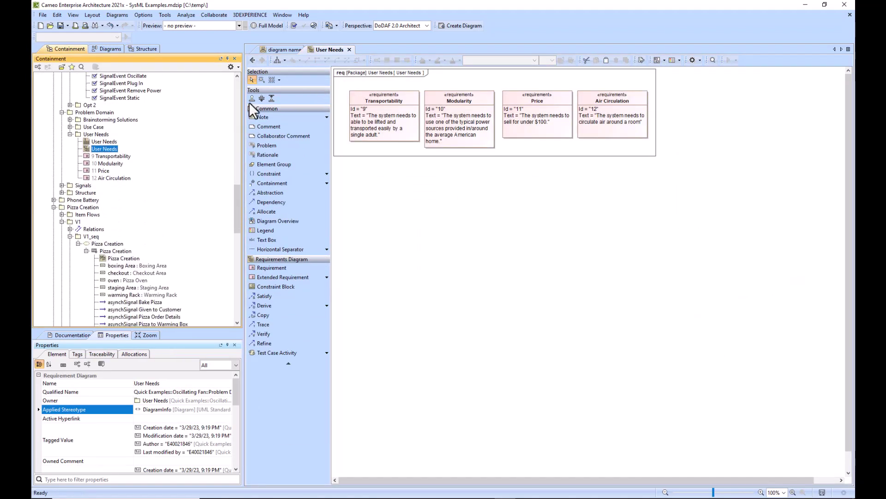
{"action": "left_click", "coordinate": [102, 134]}
{"action": "left_click", "coordinate": [252, 60]}
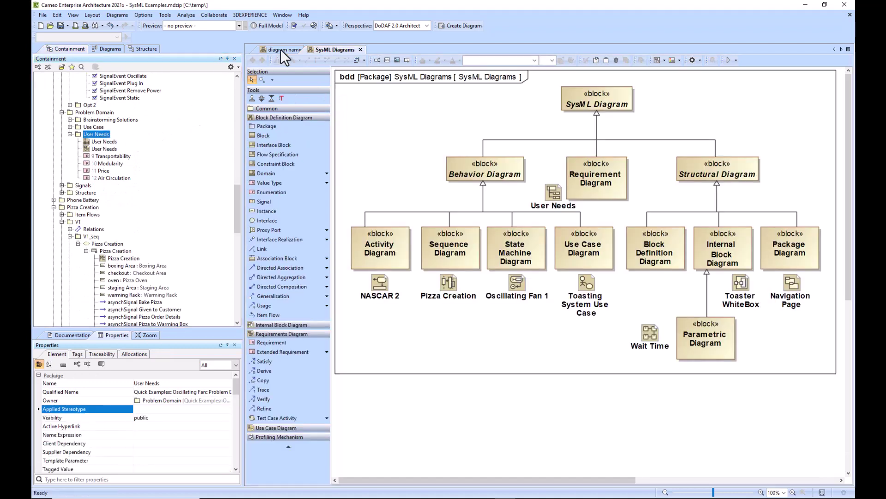
{"action": "left_click", "coordinate": [282, 49]}
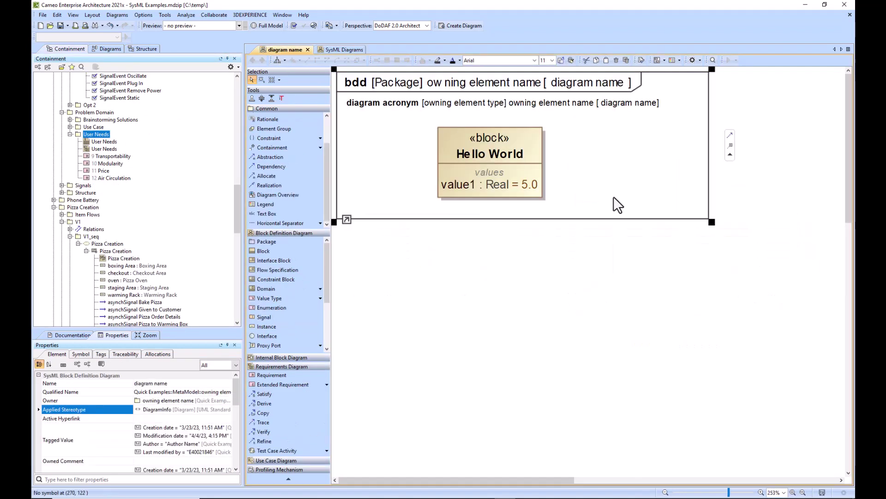